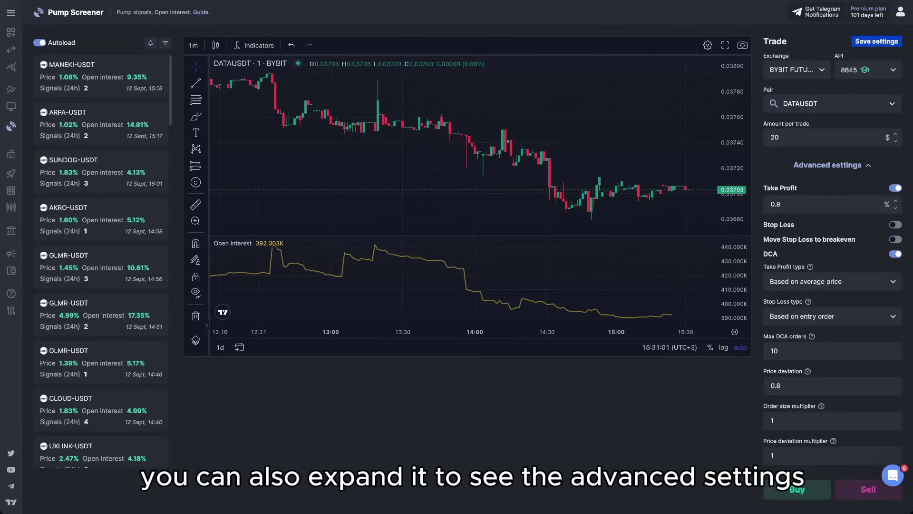
Collapse the advanced settings of the trade form.
{"action": "scroll", "coordinate": [468, 257], "scroll_direction": "down", "scroll_amount": 2}
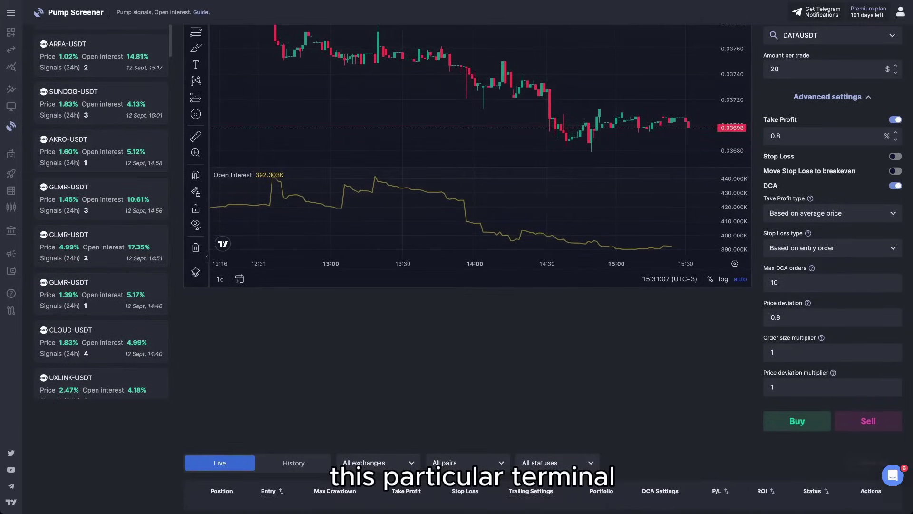
{"action": "left_click", "coordinate": [832, 97]}
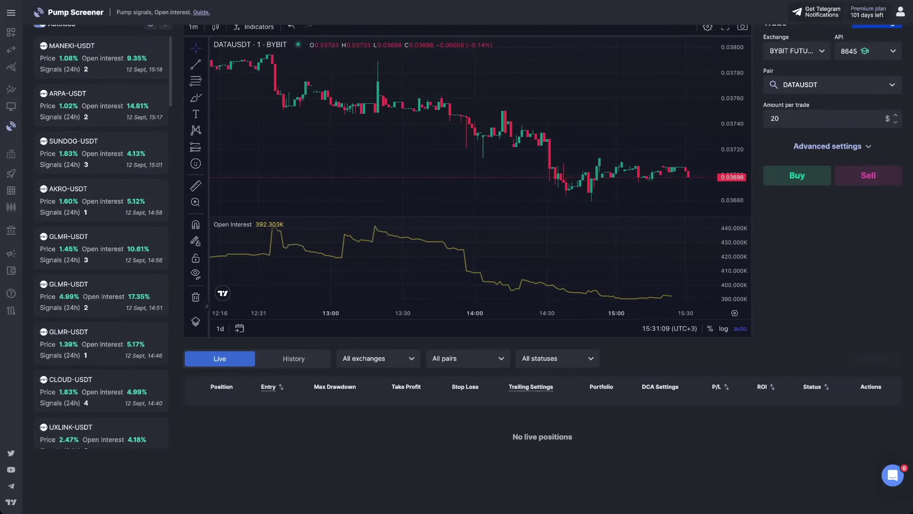
{"action": "scroll", "coordinate": [457, 257], "scroll_direction": "up", "scroll_amount": 1}
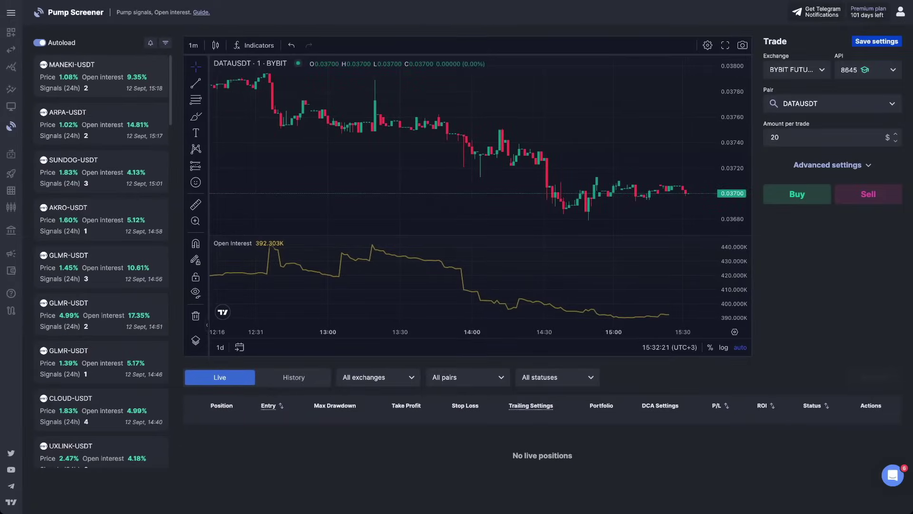
Show the signal filters and review the available minimum price change percentages without changing the selection.
{"action": "left_click", "coordinate": [165, 43]}
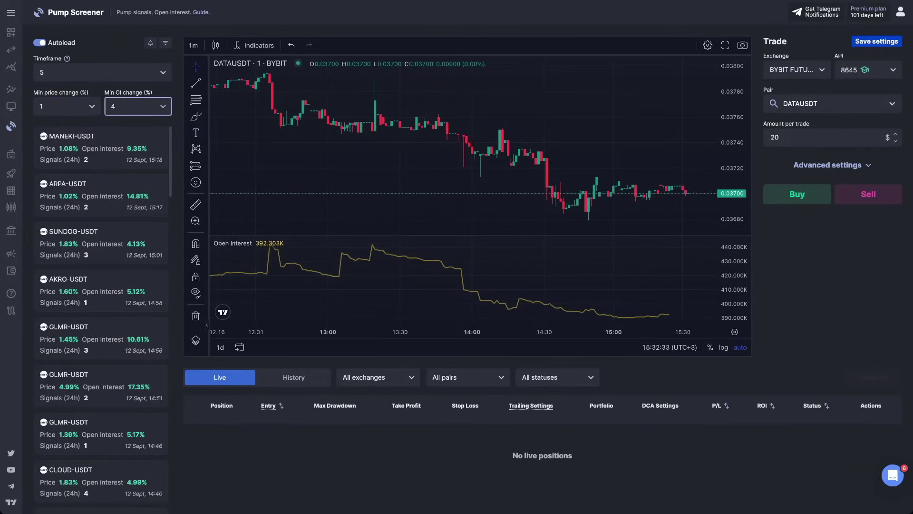
{"action": "left_click", "coordinate": [67, 106]}
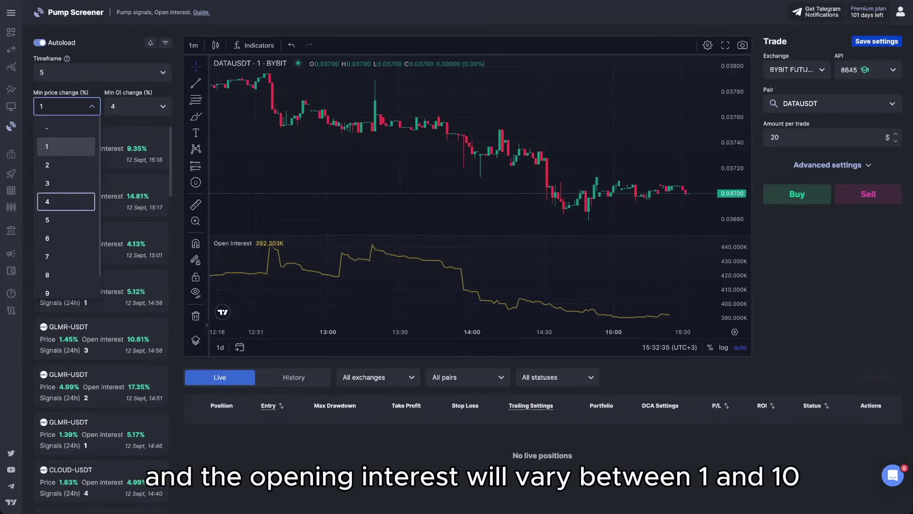
{"action": "scroll", "coordinate": [67, 209], "scroll_direction": "down", "scroll_amount": 1}
{"action": "scroll", "coordinate": [66, 212], "scroll_direction": "up", "scroll_amount": 1}
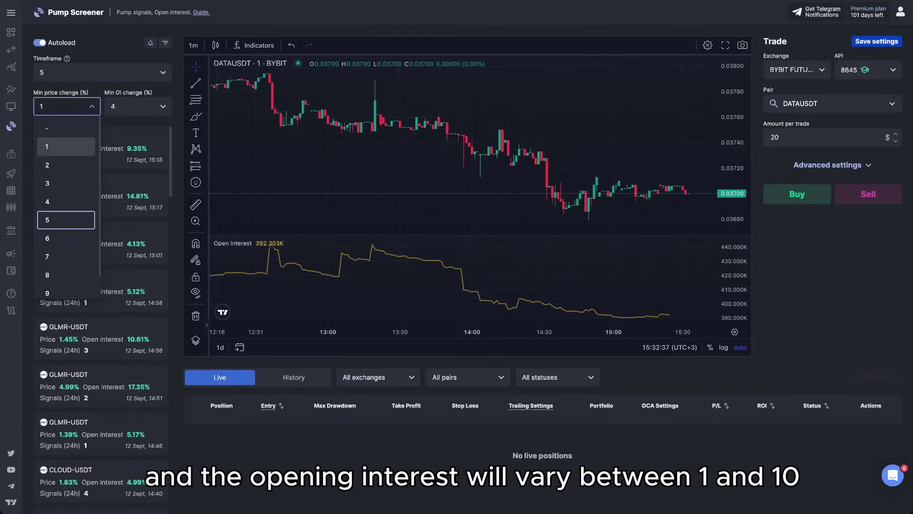
{"action": "key", "text": "Escape"}
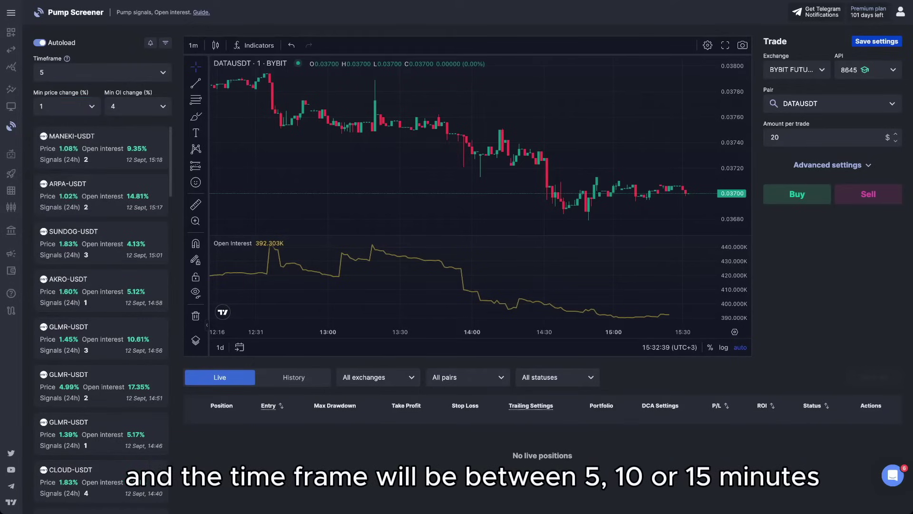
Review the available signal timeframes without changing the selection, and hide the signal filters.
{"action": "left_click", "coordinate": [102, 73]}
{"action": "key", "text": "Down"}
{"action": "key", "text": "Down"}
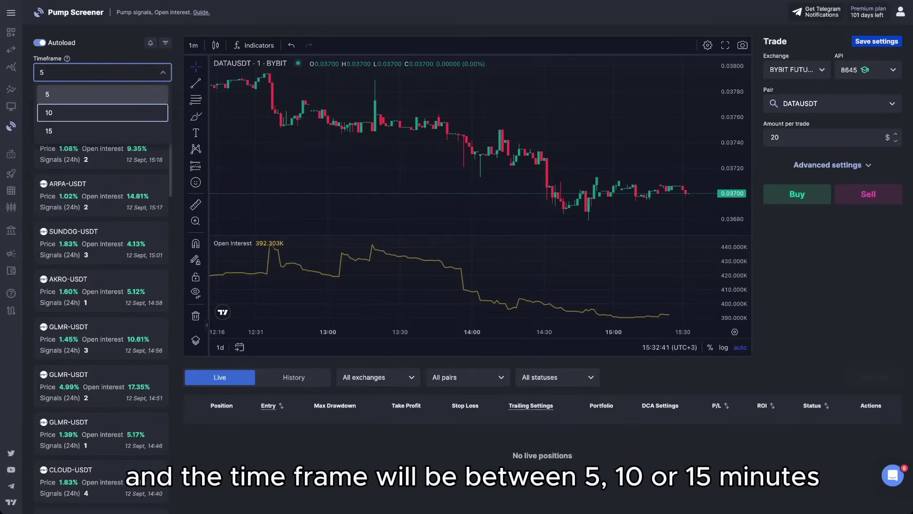
{"action": "key", "text": "Up"}
{"action": "key", "text": "Up"}
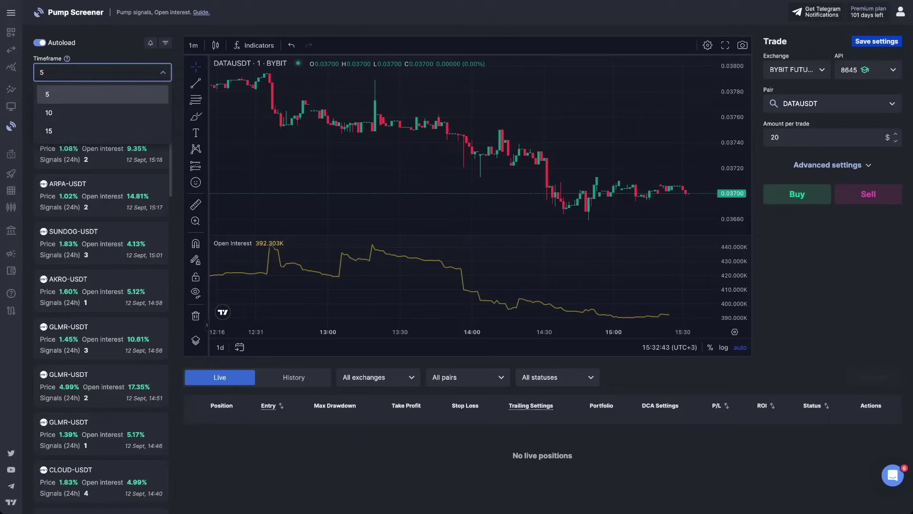
{"action": "key", "text": "Escape"}
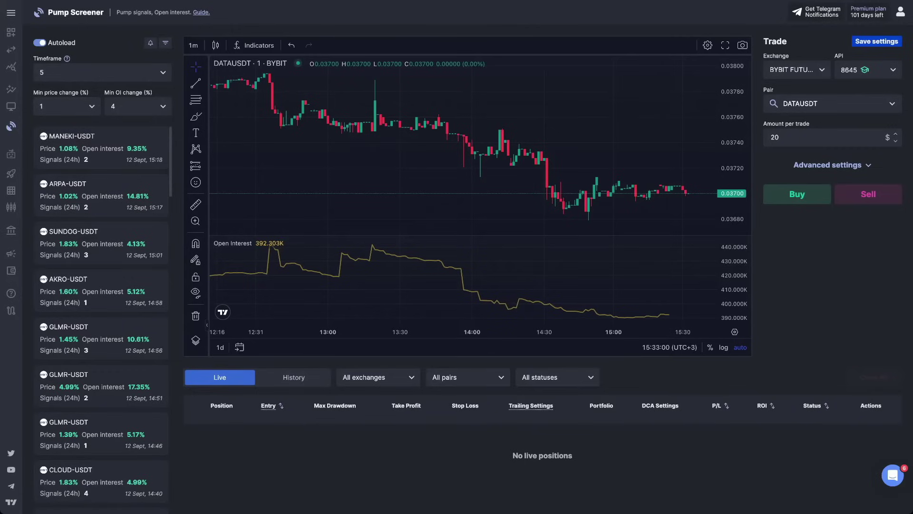
{"action": "left_click", "coordinate": [165, 43]}
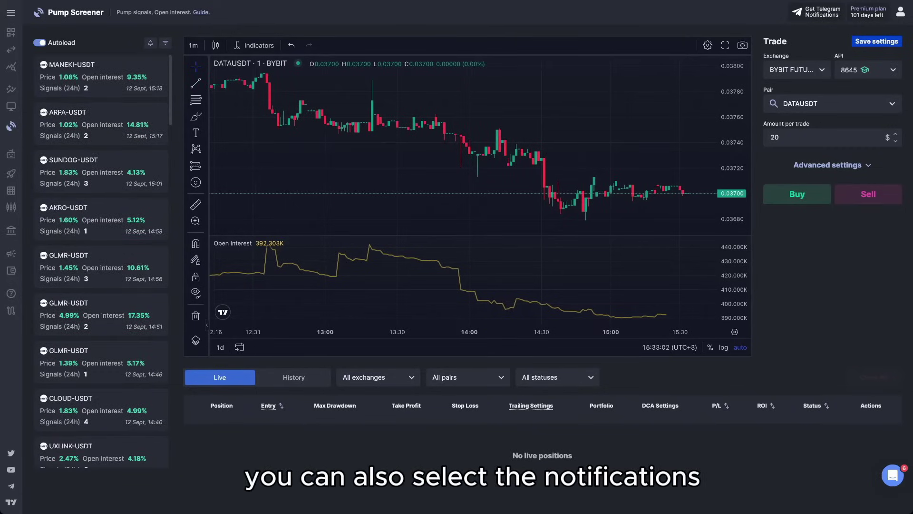
Turn on audio and browser notifications for the pump signals and allow the site to show notifications.
{"action": "left_click", "coordinate": [150, 43]}
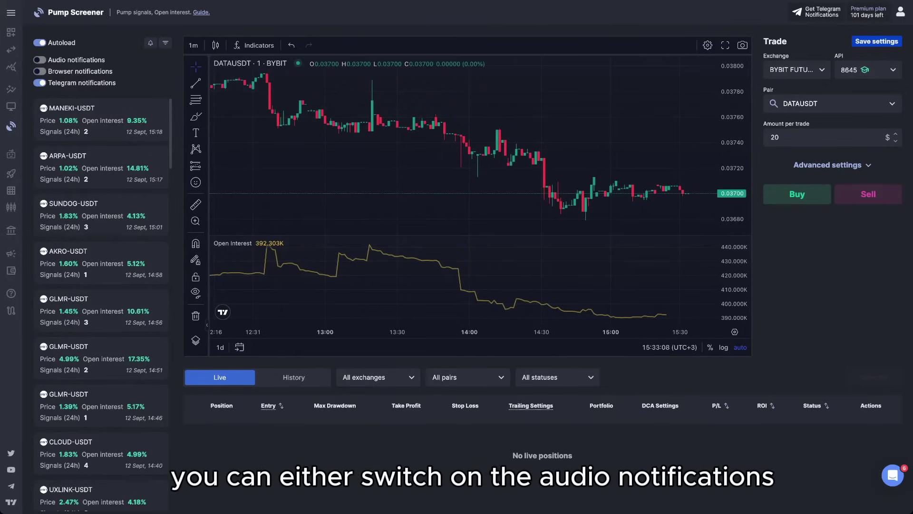
{"action": "left_click", "coordinate": [39, 60]}
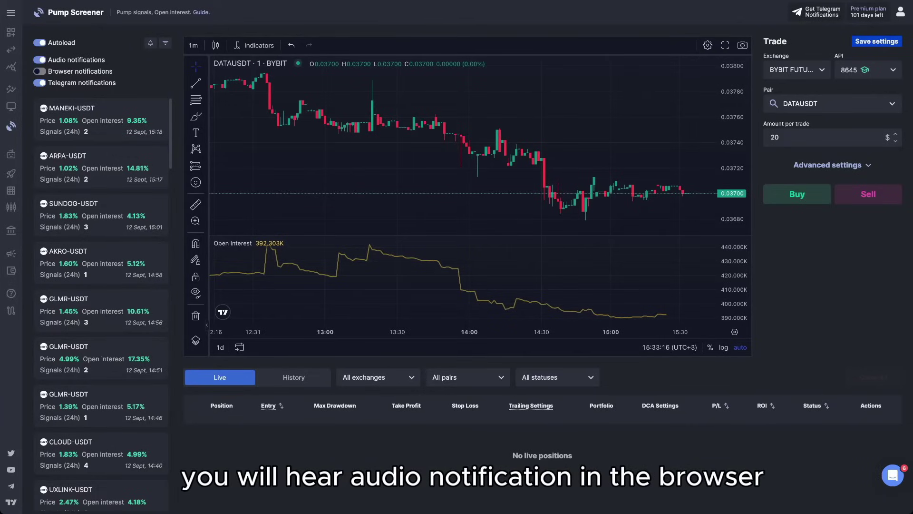
{"action": "left_click", "coordinate": [40, 72]}
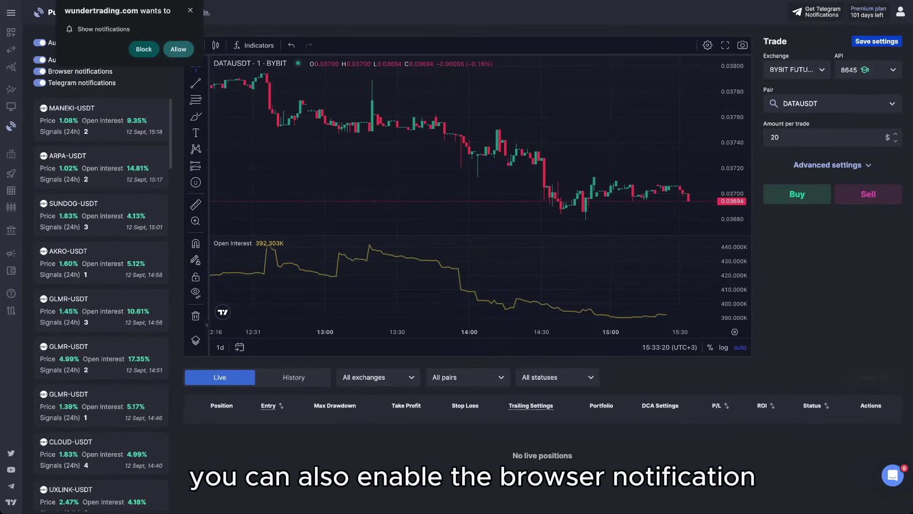
{"action": "left_click", "coordinate": [178, 49]}
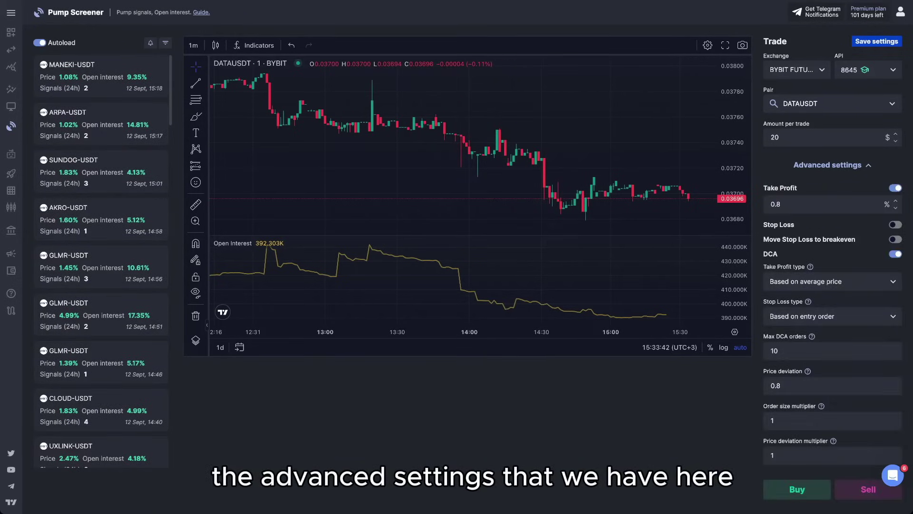
Review the list of exchanges available for trading and close it without changing the selection.
{"action": "left_click", "coordinate": [797, 70]}
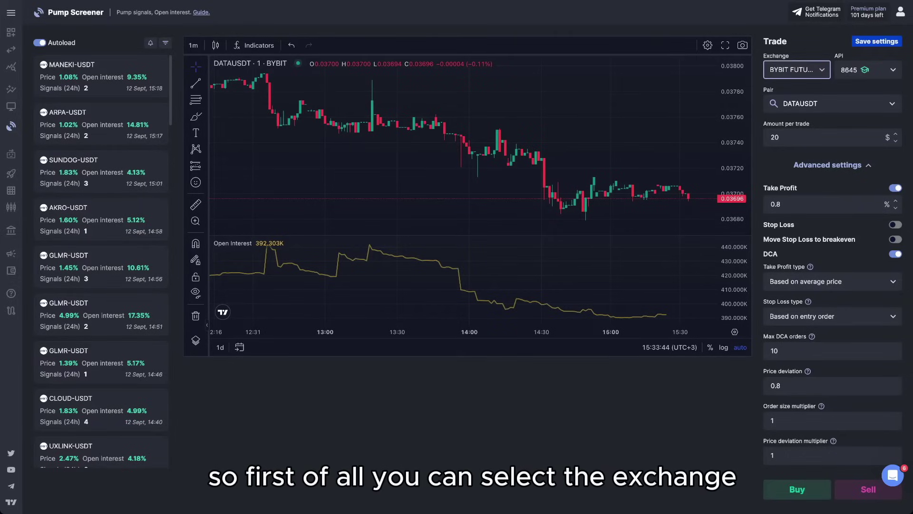
{"action": "left_click", "coordinate": [796, 70]}
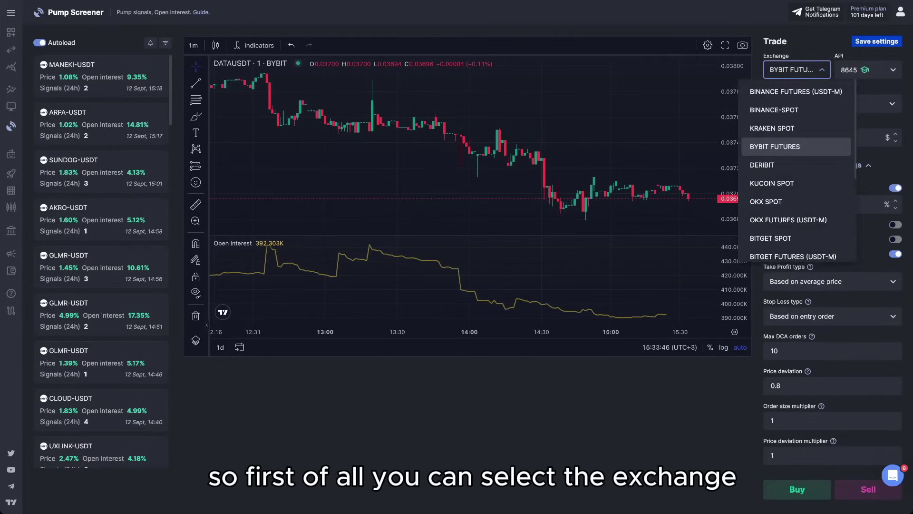
{"action": "key", "text": "Tab"}
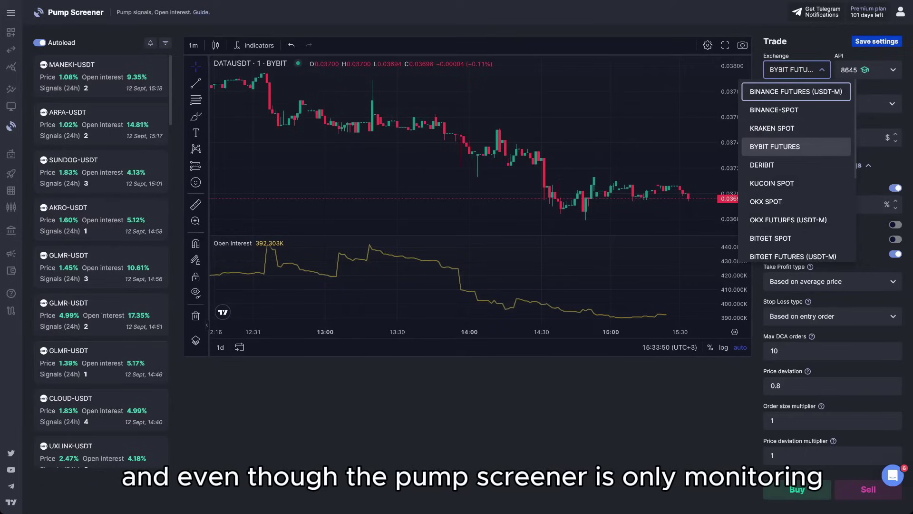
{"action": "key", "text": "Tab"}
{"action": "key", "text": "Tab"}
{"action": "key", "text": "Tab"}
{"action": "key", "text": "Tab"}
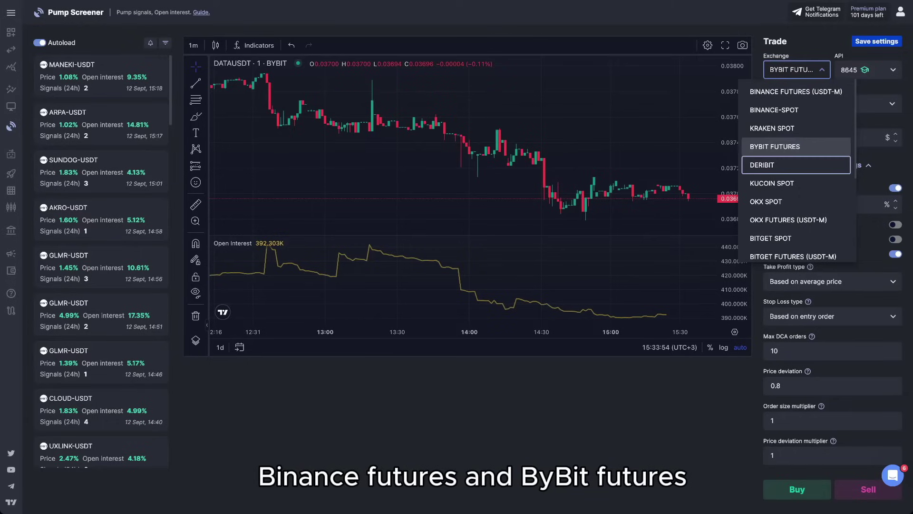
{"action": "key", "text": "Tab"}
{"action": "key", "text": "Tab"}
{"action": "key", "text": "Tab"}
{"action": "key", "text": "Tab"}
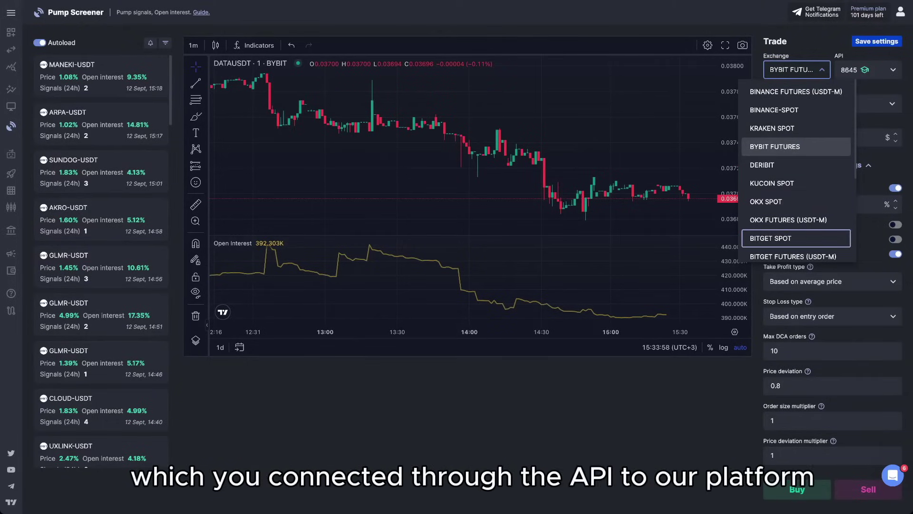
{"action": "key", "text": "shift+Tab"}
{"action": "key", "text": "shift+Tab"}
{"action": "key", "text": "shift+Tab"}
{"action": "key", "text": "shift+Tab"}
{"action": "key", "text": "shift+Tab"}
{"action": "key", "text": "shift+Tab"}
{"action": "key", "text": "shift+Tab"}
{"action": "key", "text": "shift+Tab"}
{"action": "key", "text": "shift+Tab"}
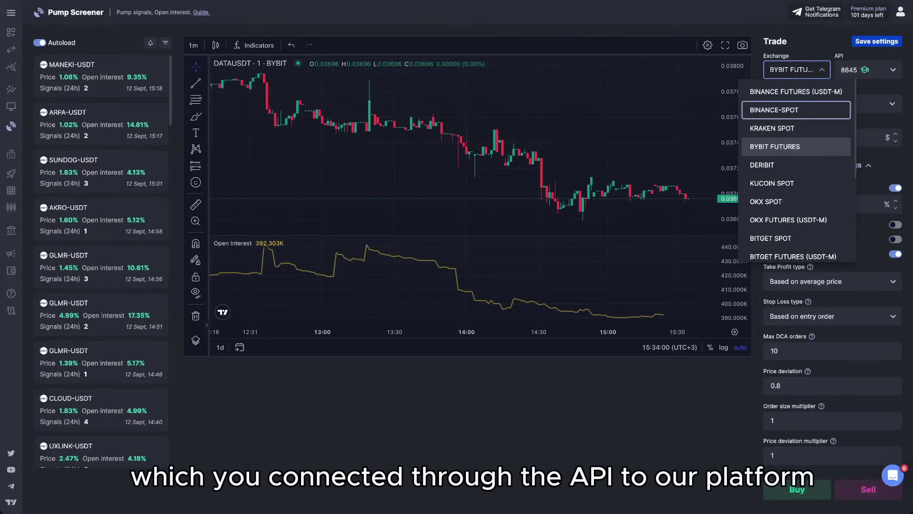
{"action": "key", "text": "Escape"}
{"action": "key", "text": "Tab"}
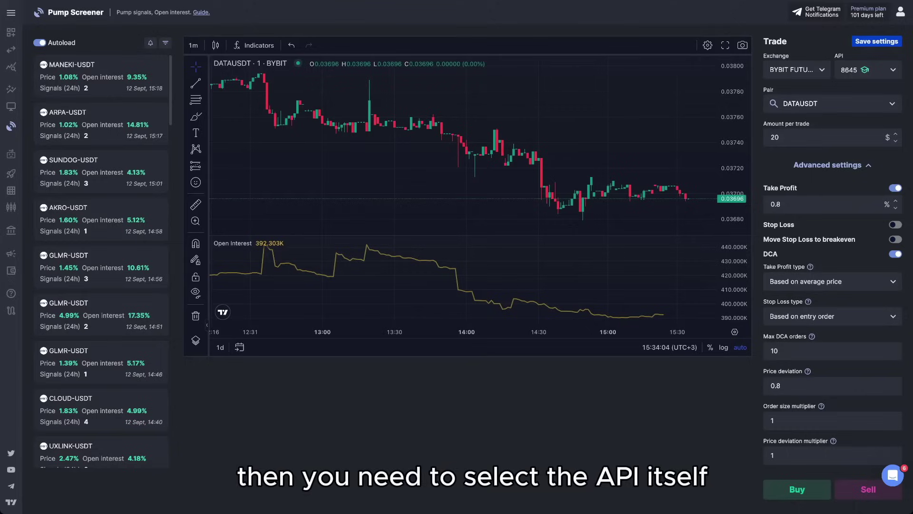
{"action": "key", "text": "Tab"}
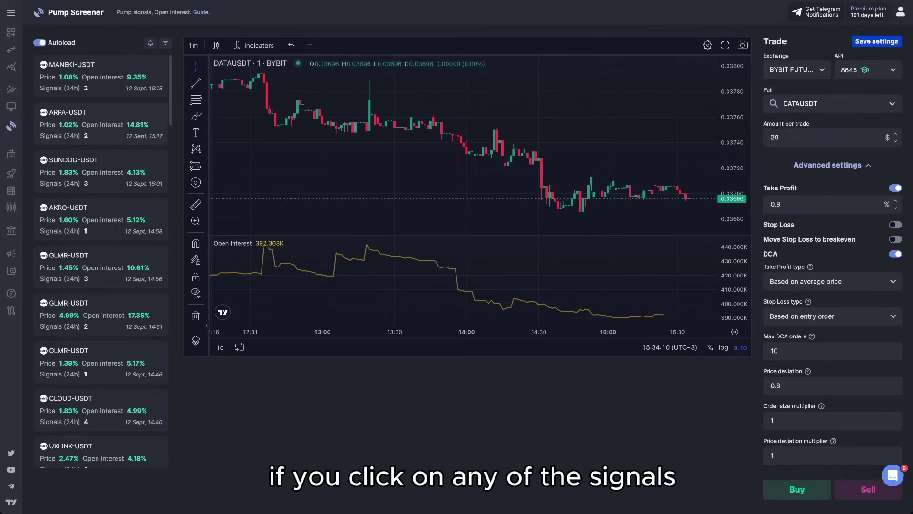
View the charts of the ARPA-USDT, SUNDOG-USDT, AKRO-USDT and GLMR-USDT signals one after another.
{"action": "left_click", "coordinate": [100, 123]}
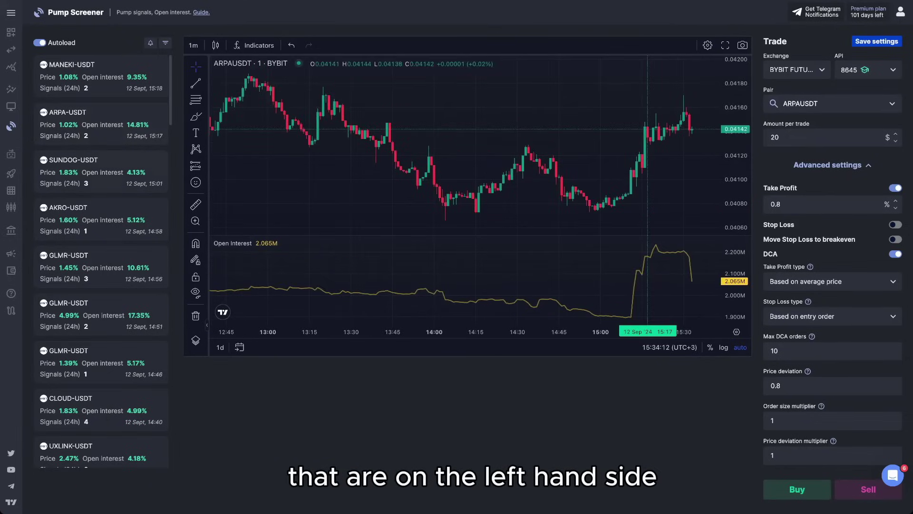
{"action": "left_click", "coordinate": [100, 171]}
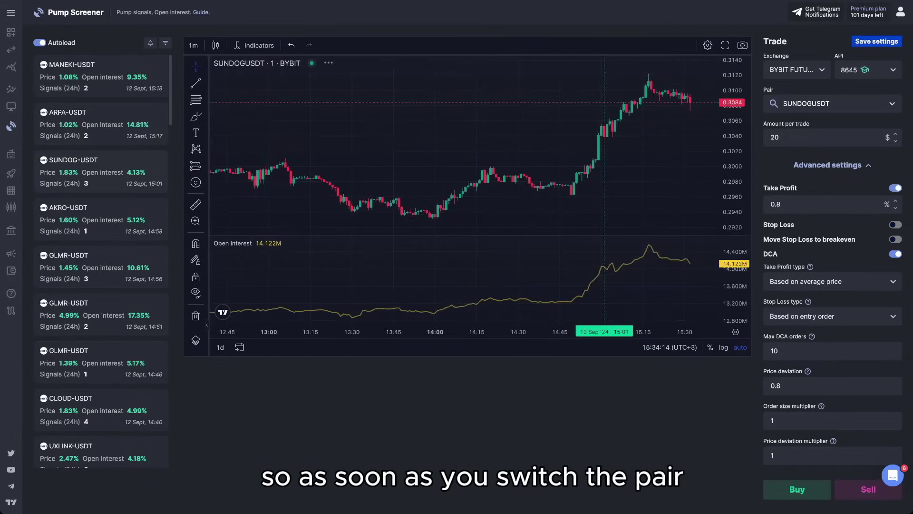
{"action": "left_click", "coordinate": [100, 218]}
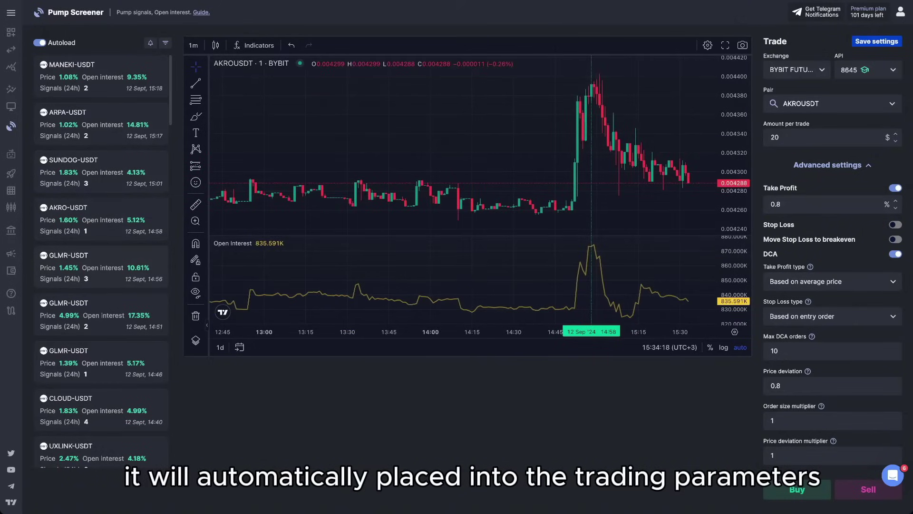
{"action": "left_click", "coordinate": [100, 266]}
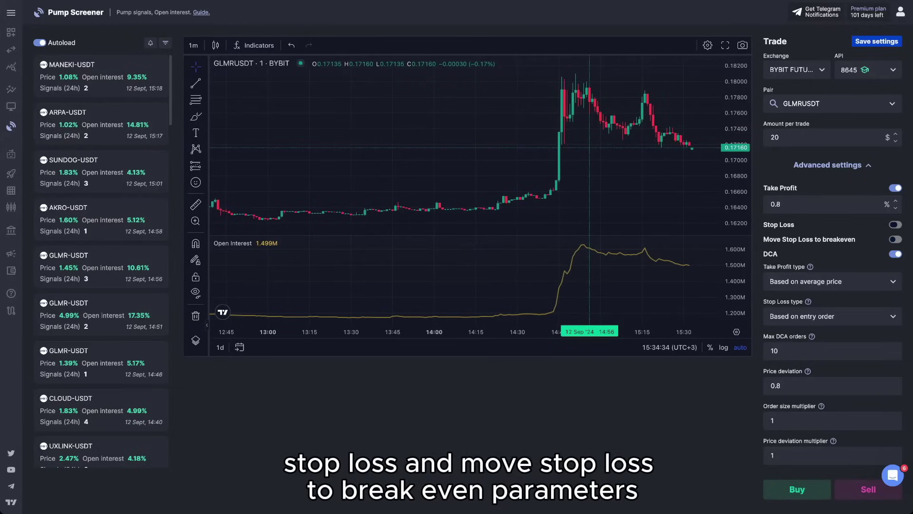
Turn on Stop Loss and Move Stop Loss to breakeven for the GLMRUSDT trade, and review the DCA parameters.
{"action": "left_click", "coordinate": [895, 225]}
{"action": "left_click", "coordinate": [895, 261]}
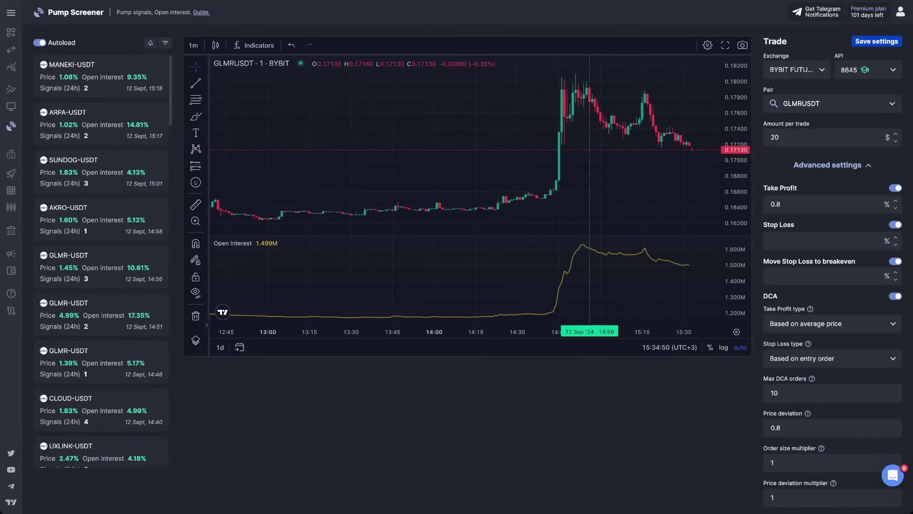
{"action": "scroll", "coordinate": [457, 257], "scroll_direction": "down", "scroll_amount": 3}
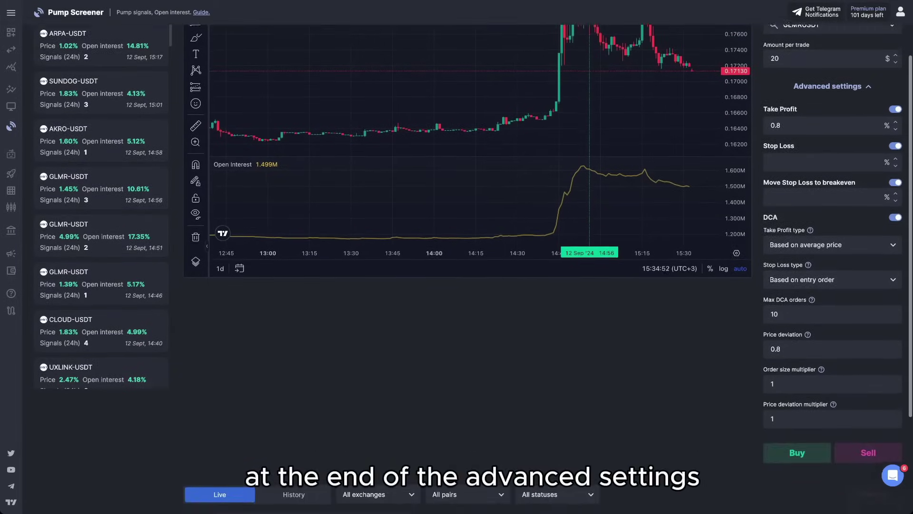
{"action": "scroll", "coordinate": [457, 257], "scroll_direction": "down", "scroll_amount": 1}
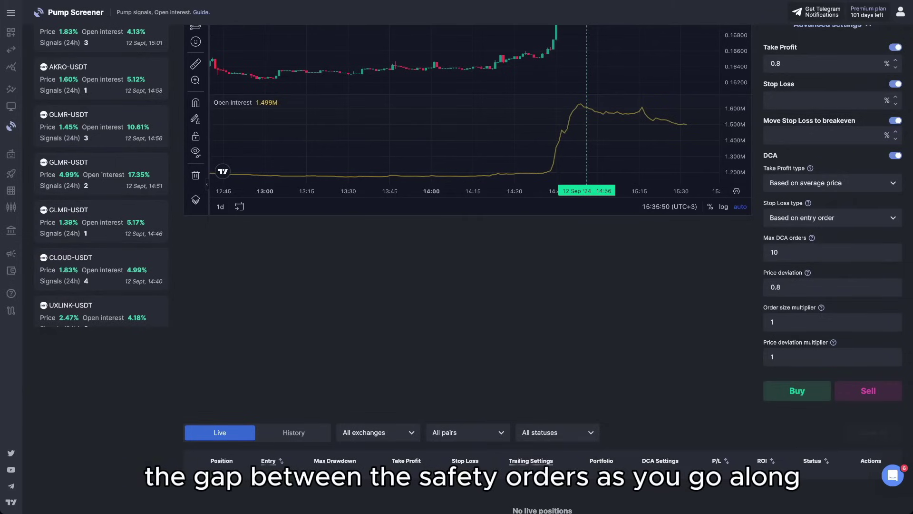
Save the trade settings.
{"action": "scroll", "coordinate": [475, 264], "scroll_direction": "up", "scroll_amount": 1}
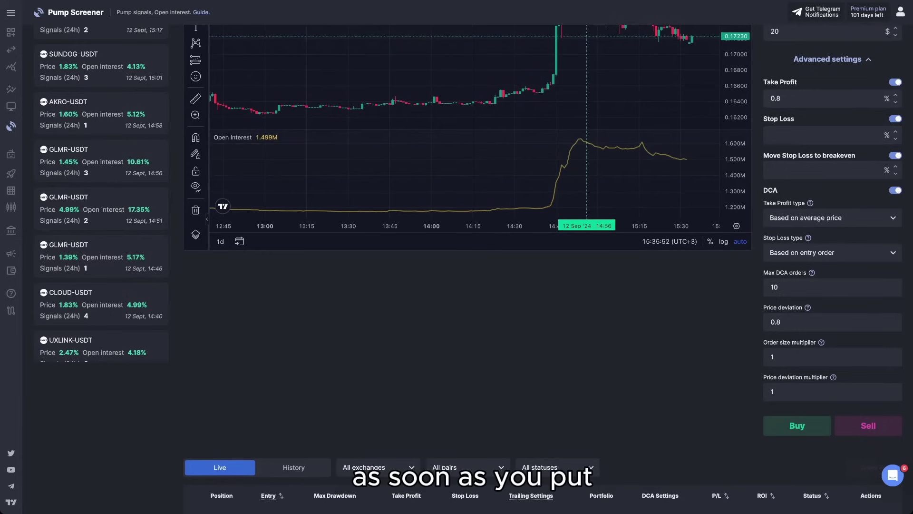
{"action": "scroll", "coordinate": [475, 264], "scroll_direction": "up", "scroll_amount": 3}
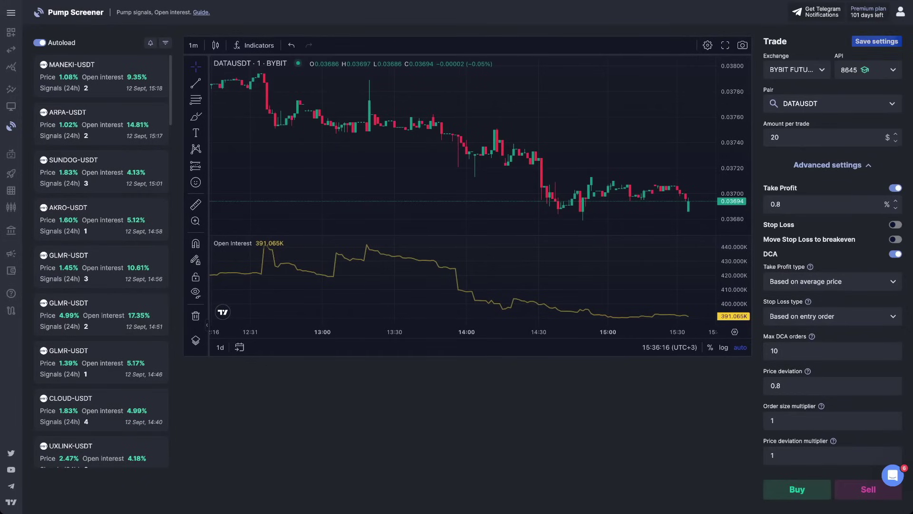
{"action": "left_click", "coordinate": [877, 41]}
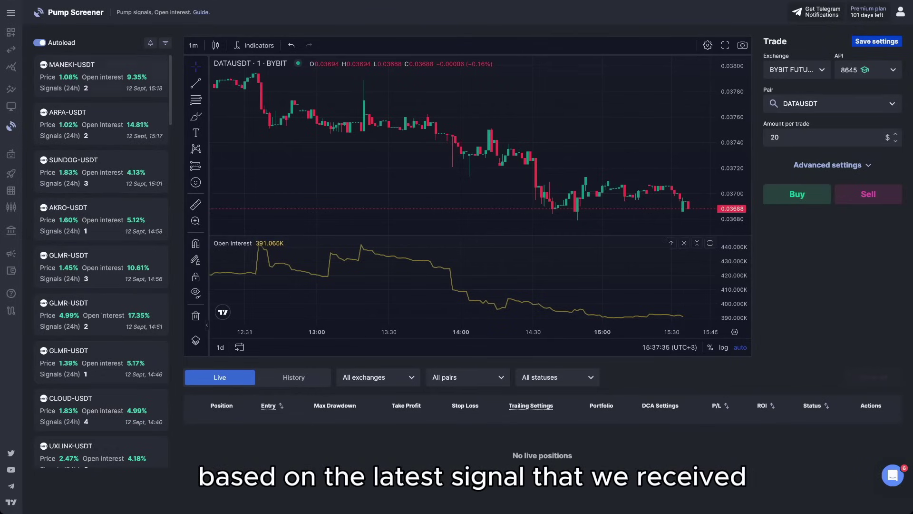
Load the latest MANEKI-USDT signal and execute a buy order for that pair.
{"action": "left_click", "coordinate": [101, 76]}
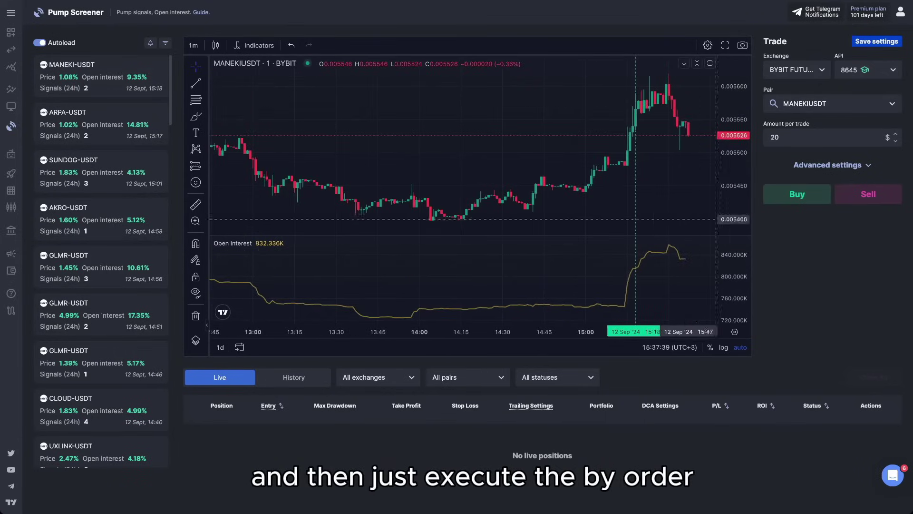
{"action": "left_click", "coordinate": [797, 199]}
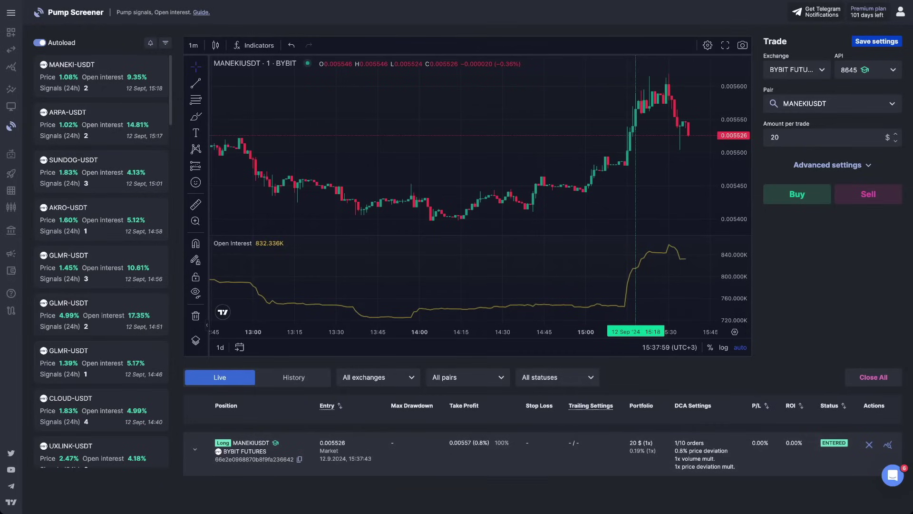
Expand the live MANEKIUSDT position's details and display its take-profit and current-position levels on the chart.
{"action": "left_click", "coordinate": [195, 449]}
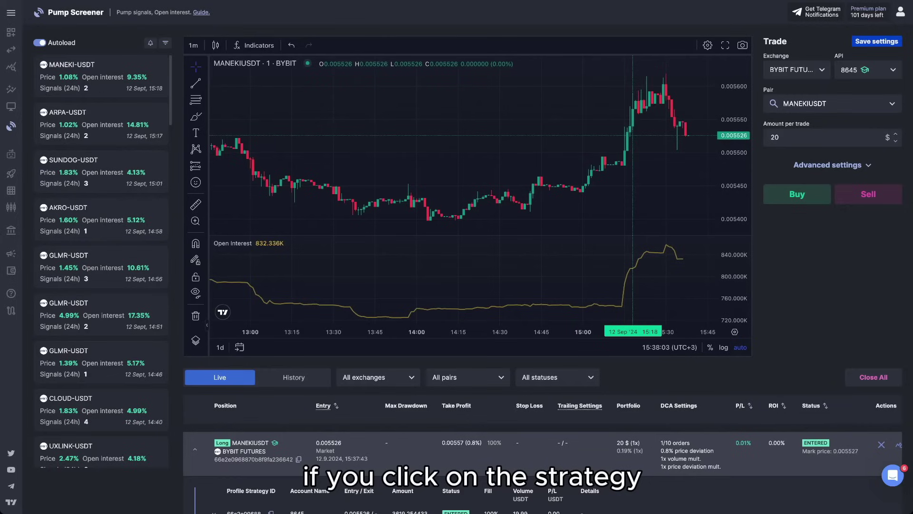
{"action": "left_click", "coordinate": [285, 450]}
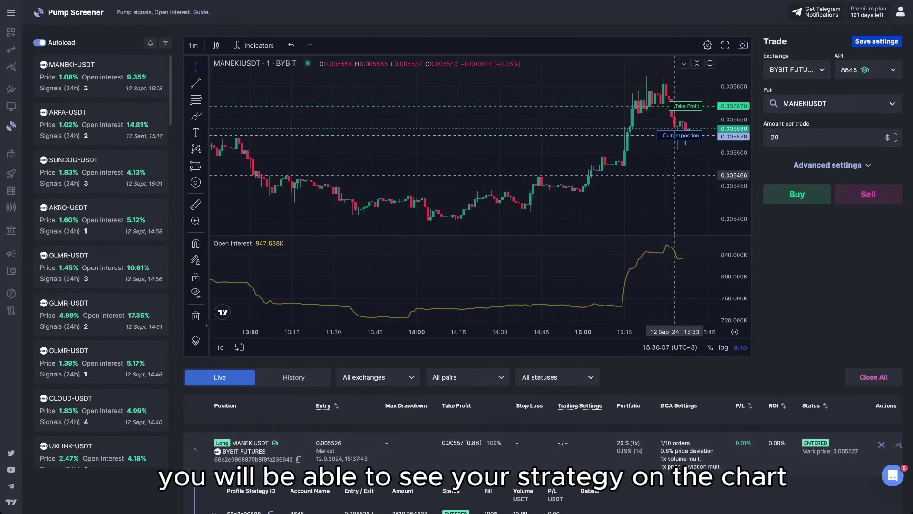
{"action": "left_click_drag", "start_coordinate": [659, 175], "coordinate": [572, 177]}
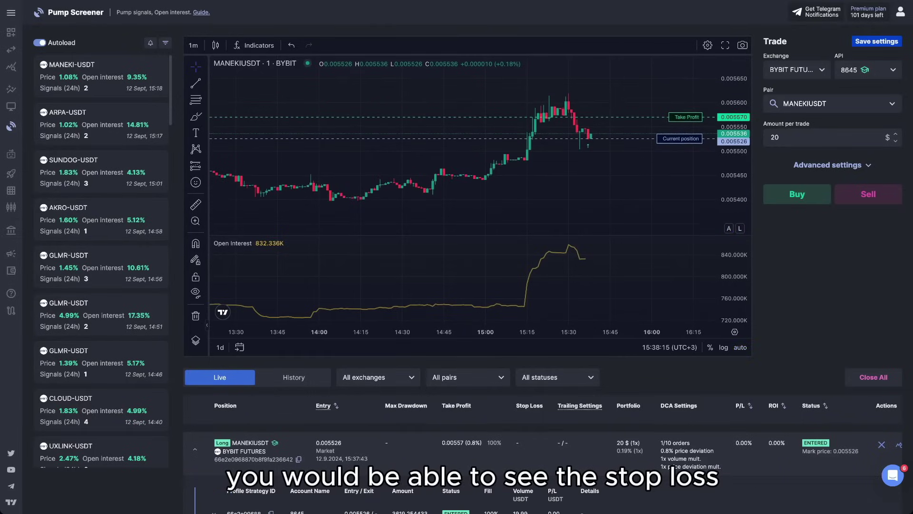
Open the position history and look through the previous strategies from the past week.
{"action": "scroll", "coordinate": [466, 257], "scroll_direction": "down", "scroll_amount": 1}
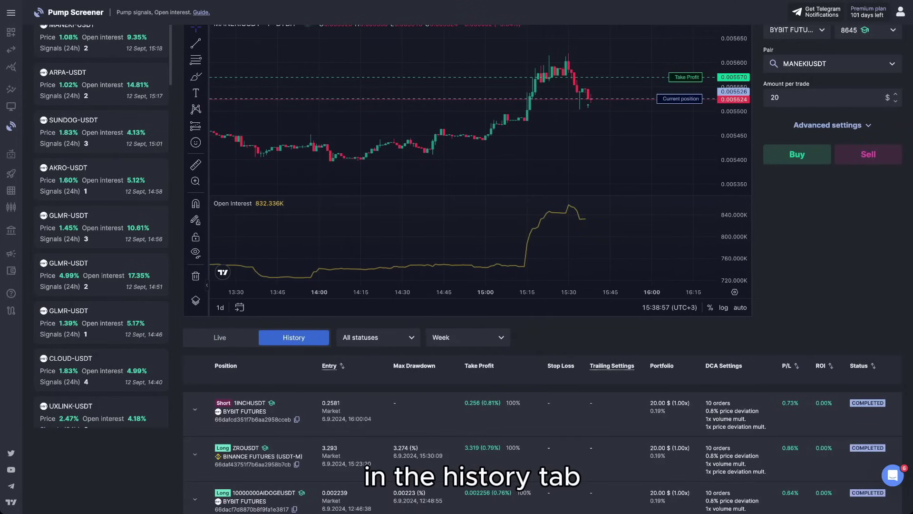
{"action": "scroll", "coordinate": [543, 286], "scroll_direction": "down", "scroll_amount": 4}
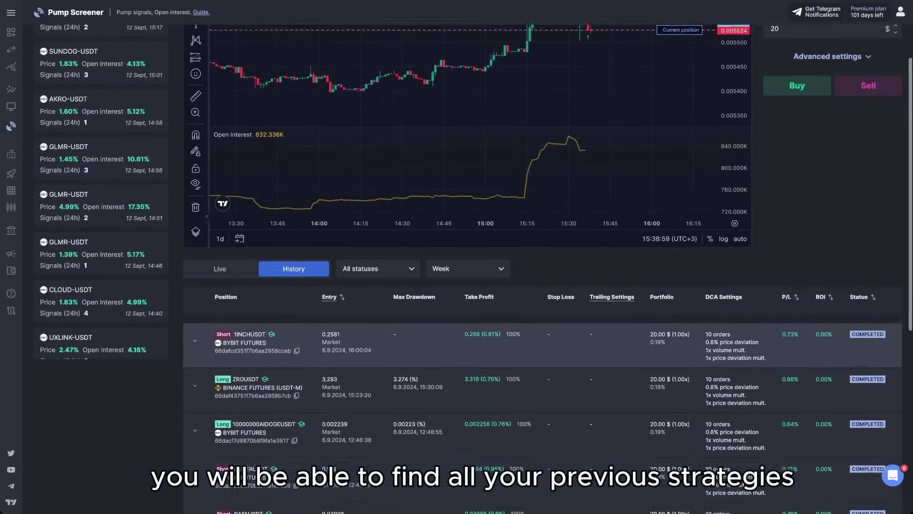
{"action": "scroll", "coordinate": [542, 368], "scroll_direction": "down", "scroll_amount": 1}
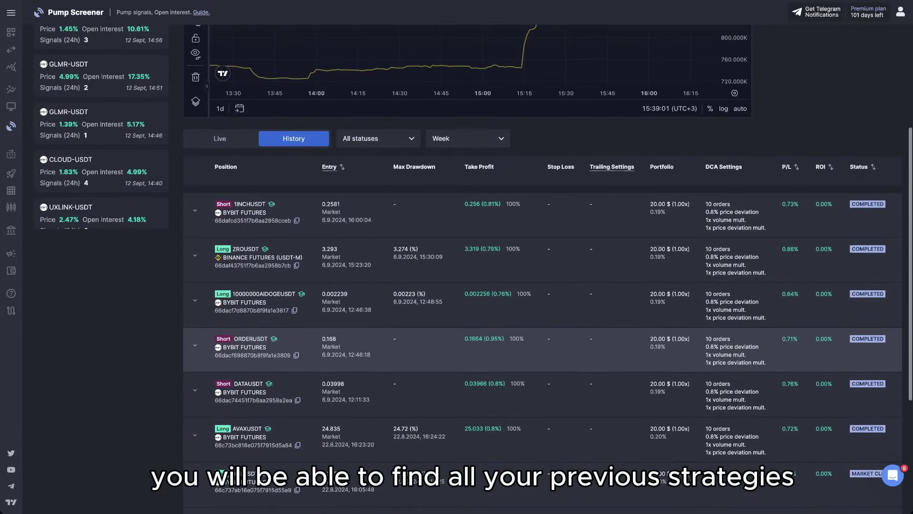
{"action": "scroll", "coordinate": [601, 395], "scroll_direction": "up", "scroll_amount": 4}
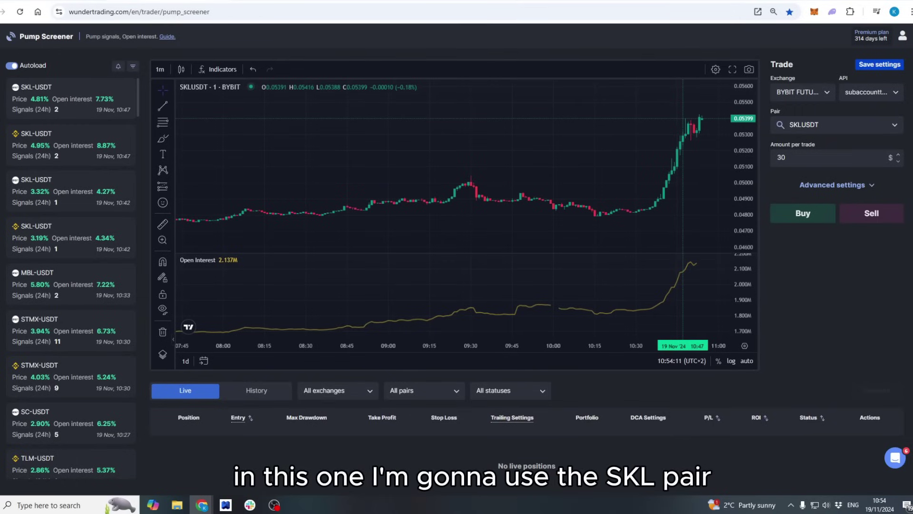
Load the 10:47 SKL-USDT signal from Binance Futures and set the trade's API account to Paper.
{"action": "left_click", "coordinate": [71, 144]}
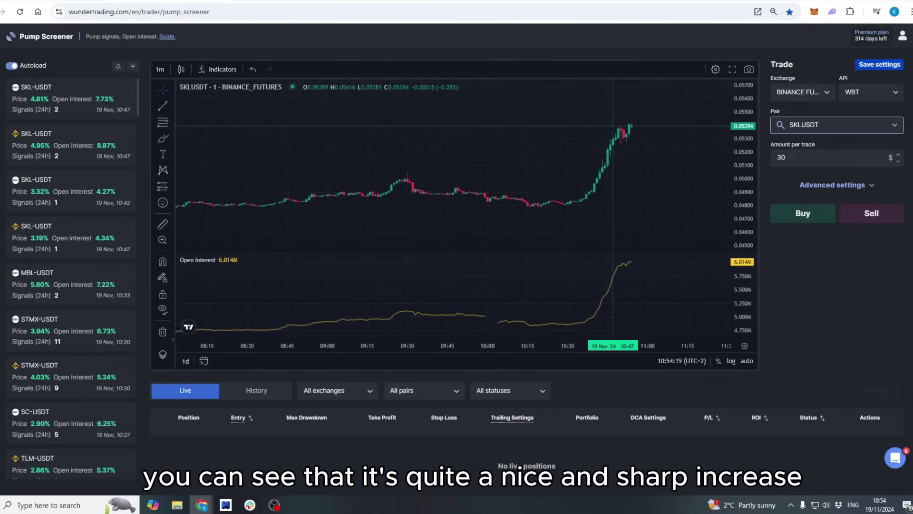
{"action": "left_click", "coordinate": [871, 91]}
{"action": "left_click", "coordinate": [861, 131]}
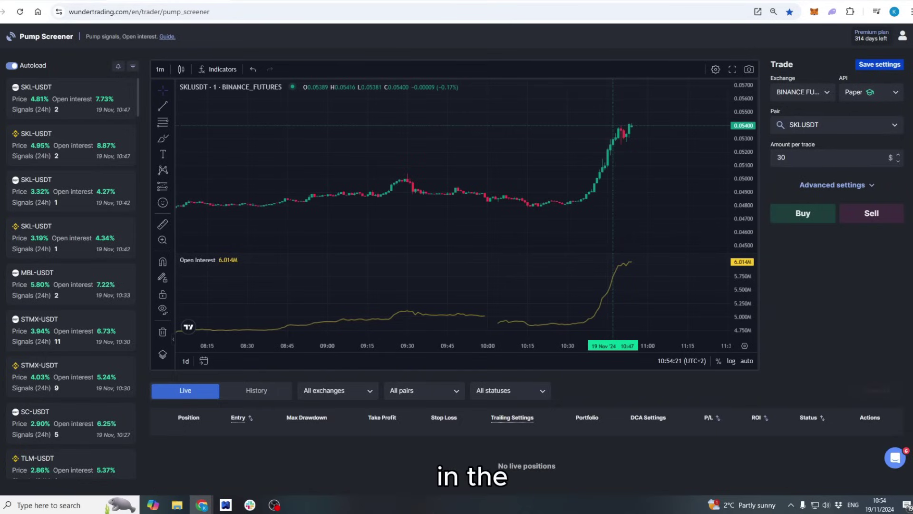
Review the advanced take-profit, stop-loss and DCA settings and execute a 30 $ buy order for SKLUSDT.
{"action": "left_click", "coordinate": [837, 184]}
{"action": "scroll", "coordinate": [457, 271], "scroll_direction": "down", "scroll_amount": 1}
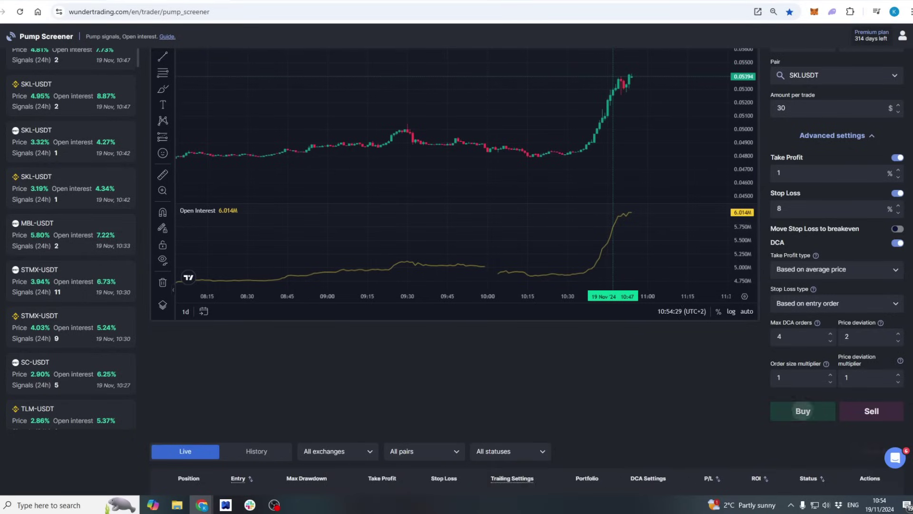
{"action": "left_click", "coordinate": [804, 411]}
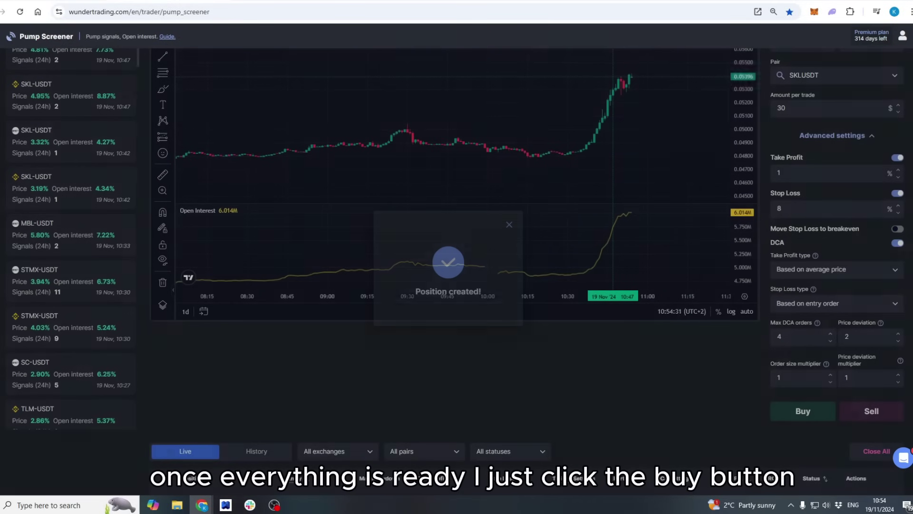
Examine the live SKLUSDT position's take-profit, entry and stop-loss levels on the chart, and reload the page.
{"action": "scroll", "coordinate": [457, 271], "scroll_direction": "up", "scroll_amount": 1}
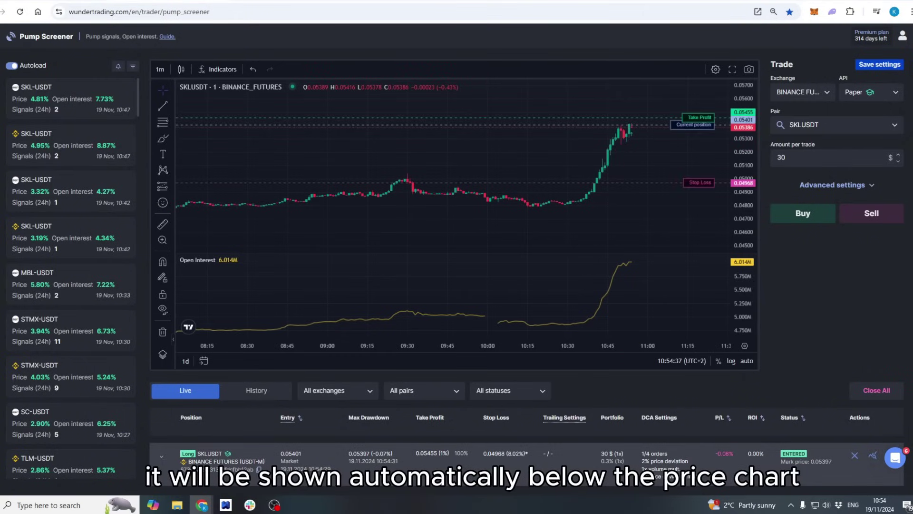
{"action": "scroll", "coordinate": [667, 229], "scroll_direction": "down", "scroll_amount": 2}
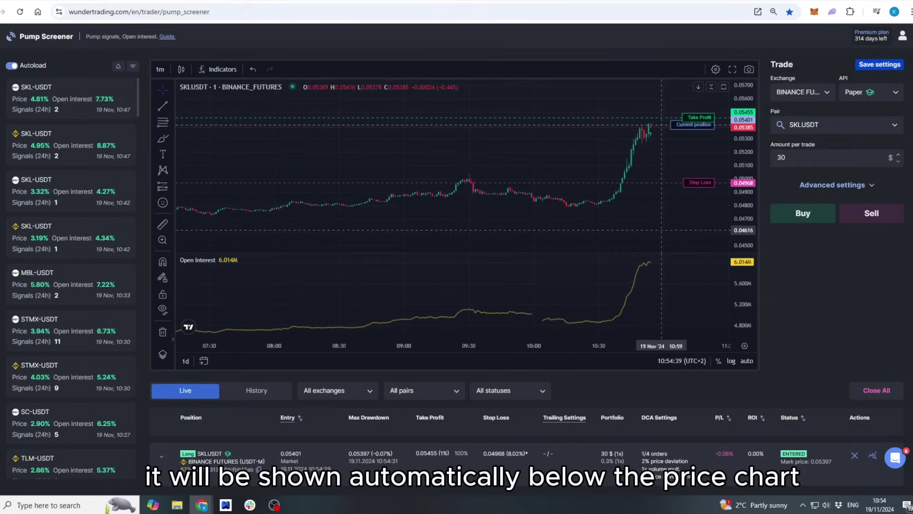
{"action": "left_click_drag", "start_coordinate": [743, 199], "coordinate": [743, 211]}
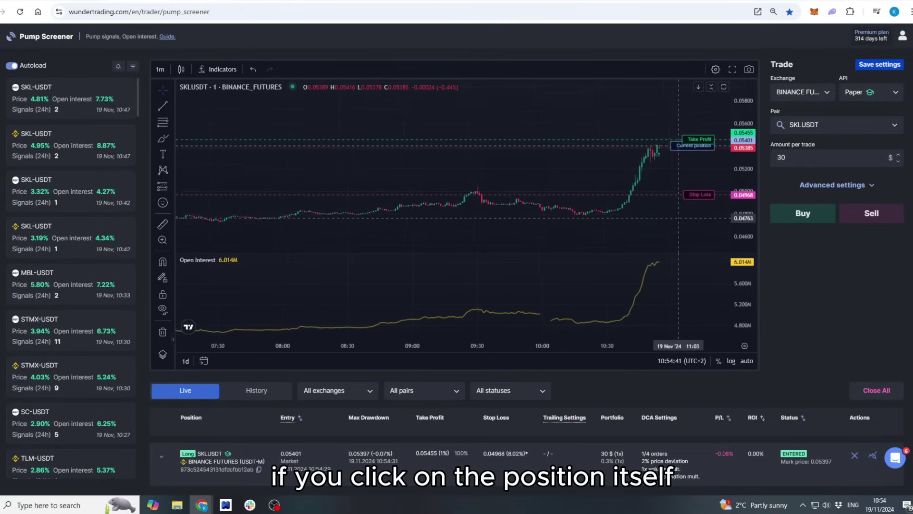
{"action": "scroll", "coordinate": [686, 202], "scroll_direction": "up", "scroll_amount": 5}
{"action": "left_click_drag", "start_coordinate": [668, 203], "coordinate": [677, 162]}
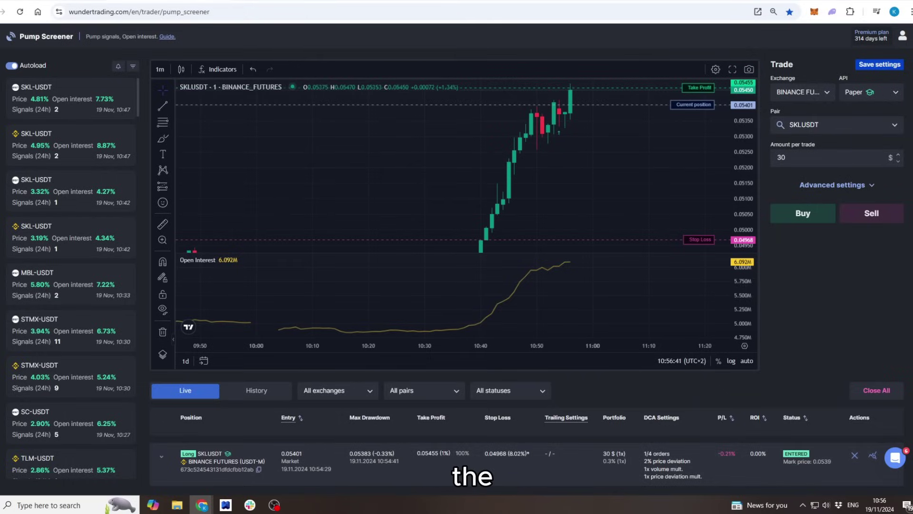
{"action": "key", "text": "F5"}
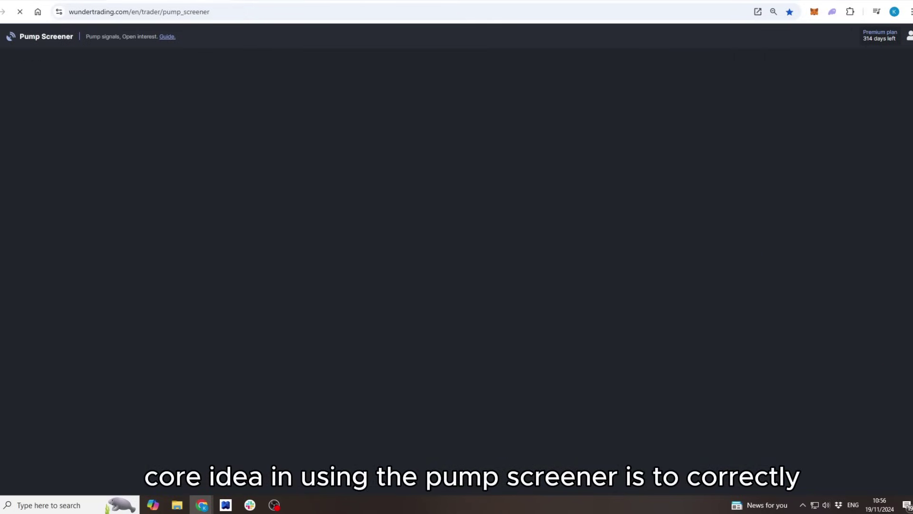